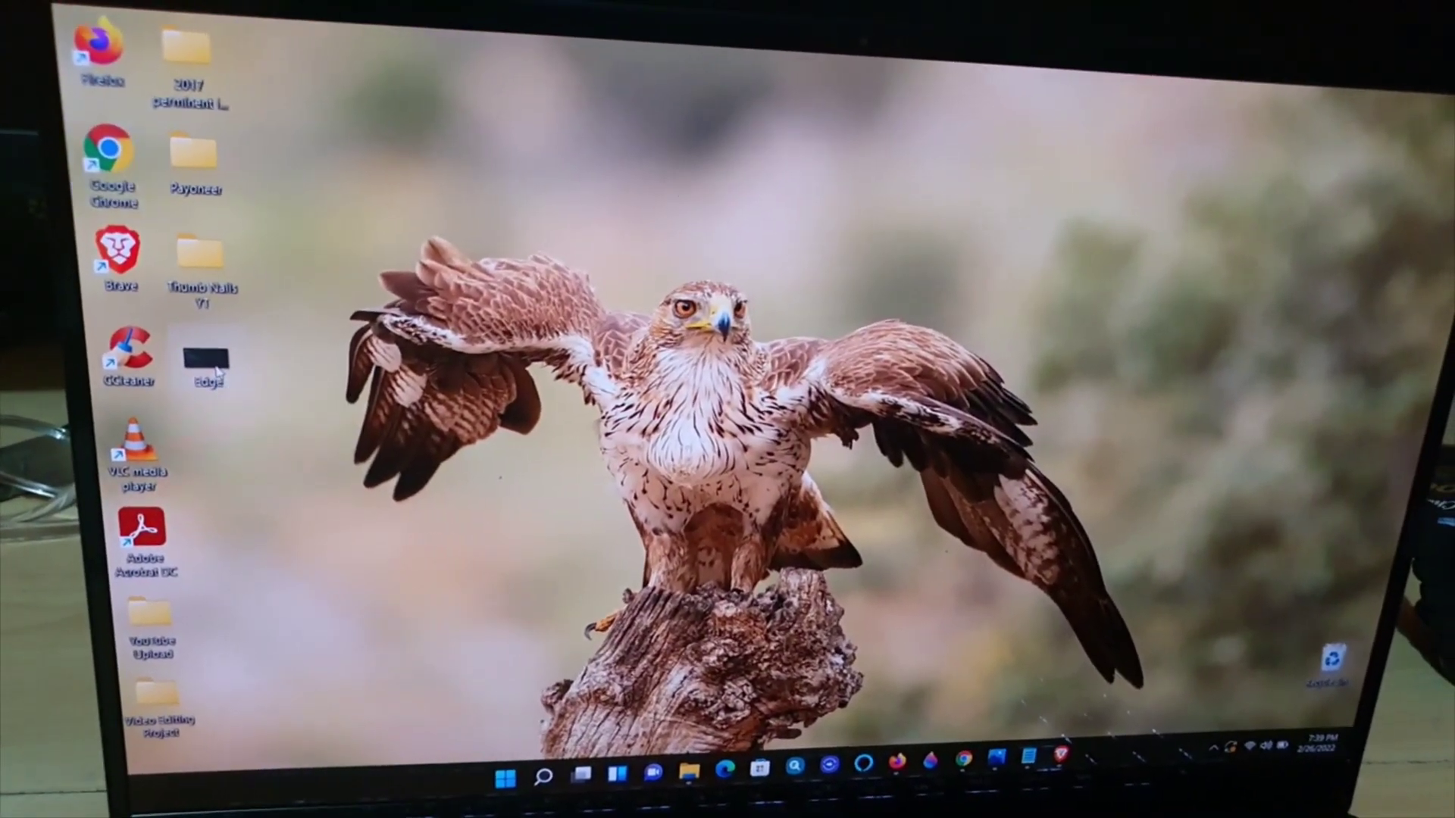
double_click(208, 362)
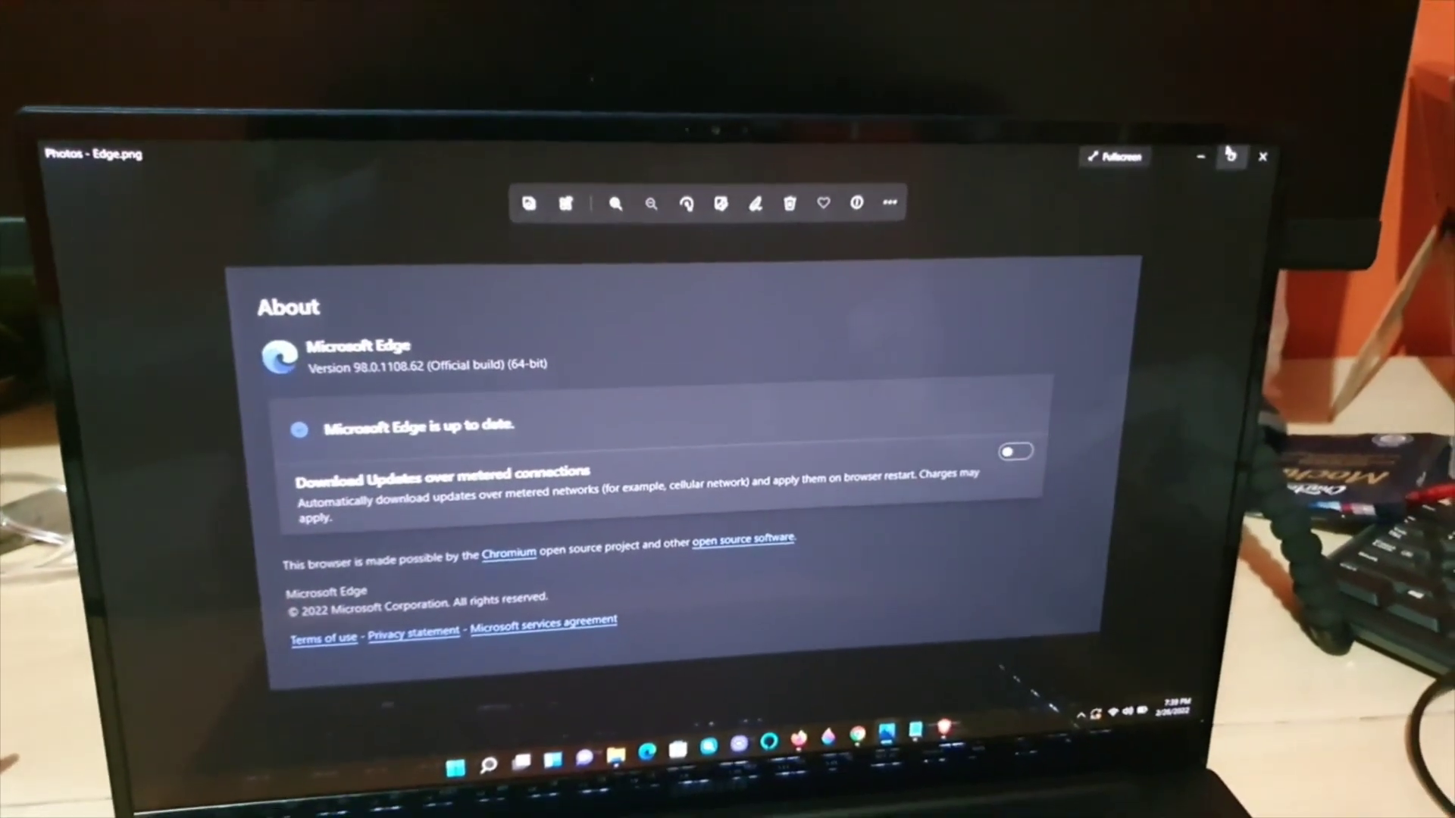
click(1280, 160)
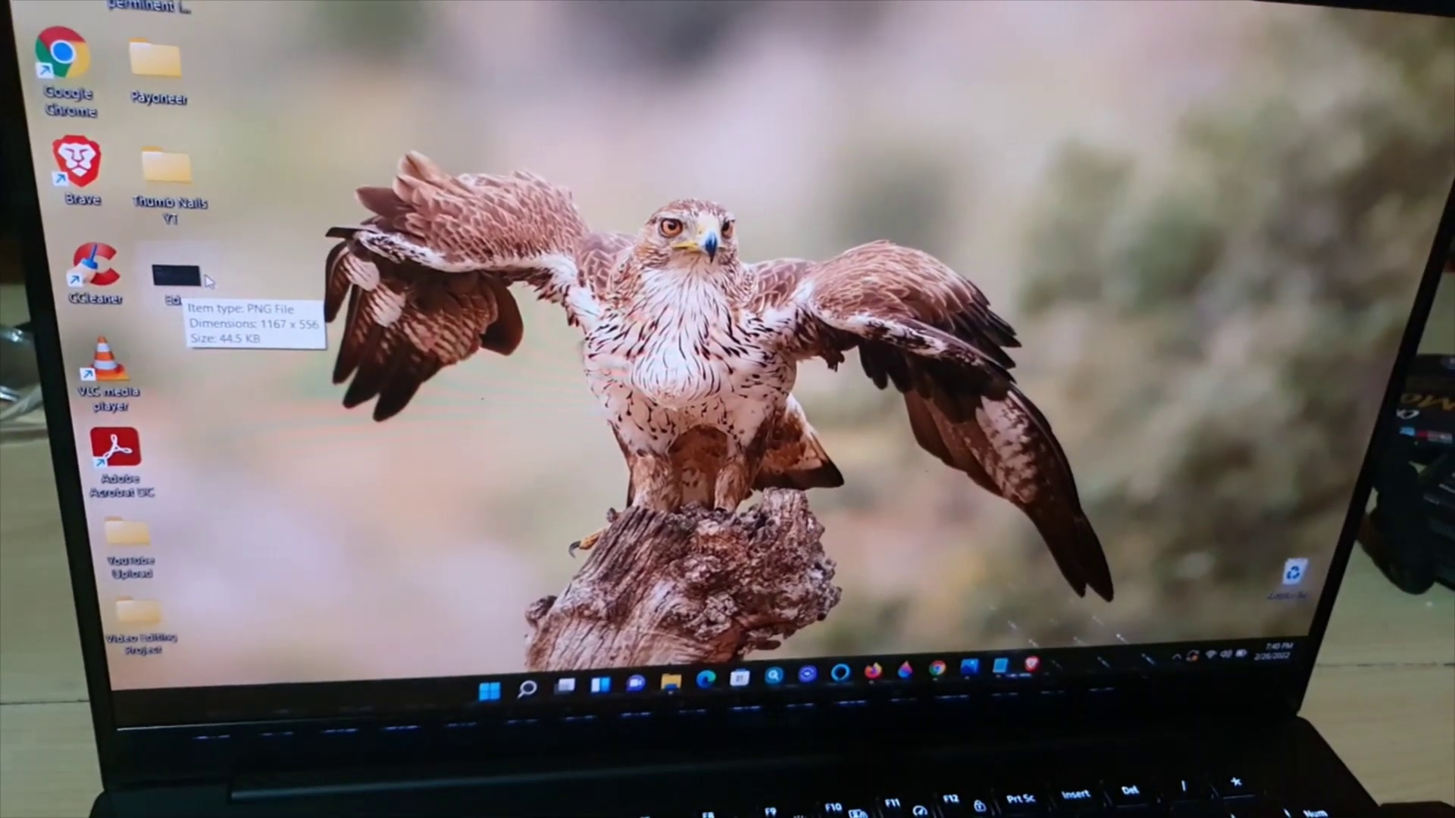
double_click(215, 293)
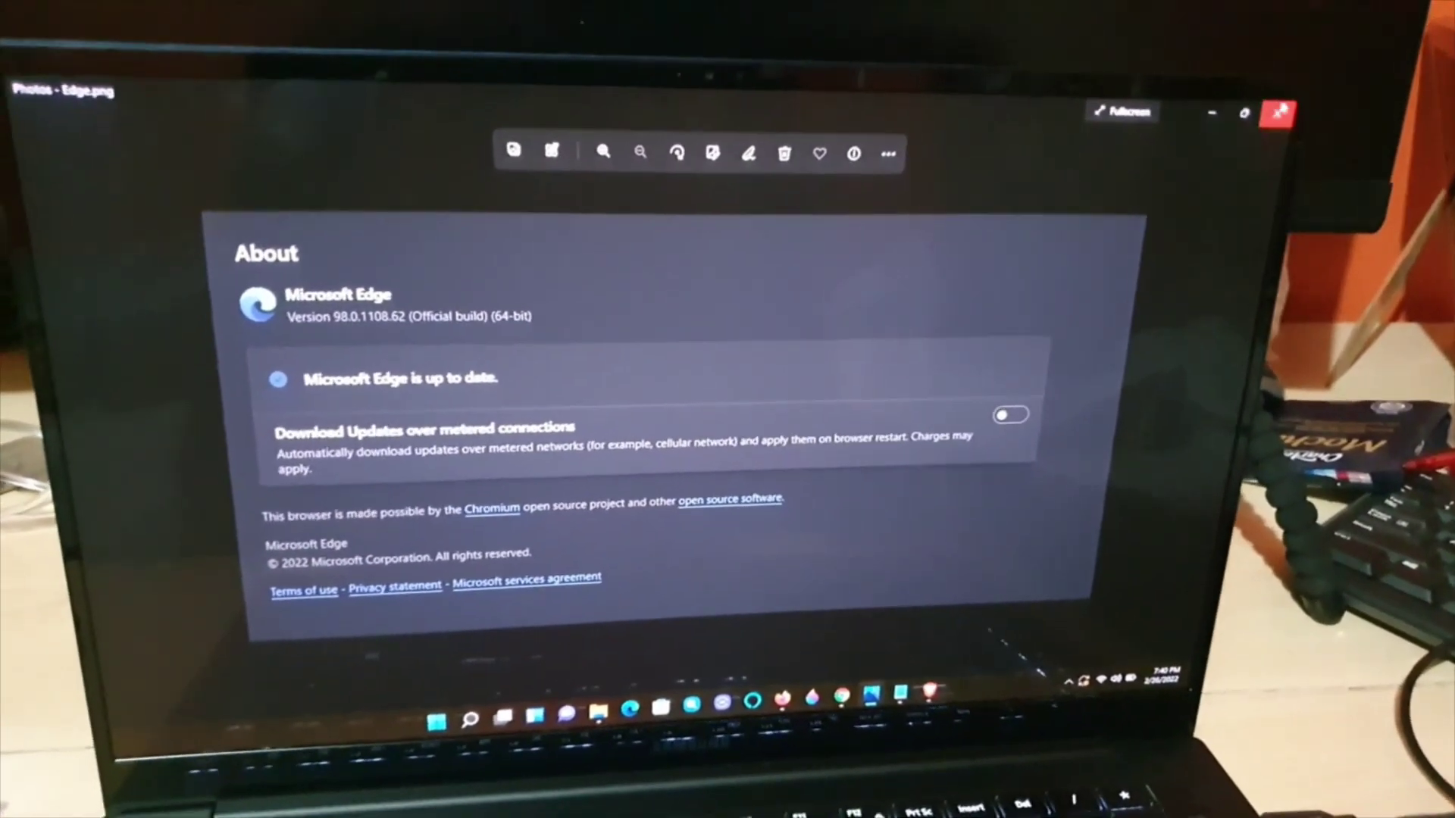
click(1292, 106)
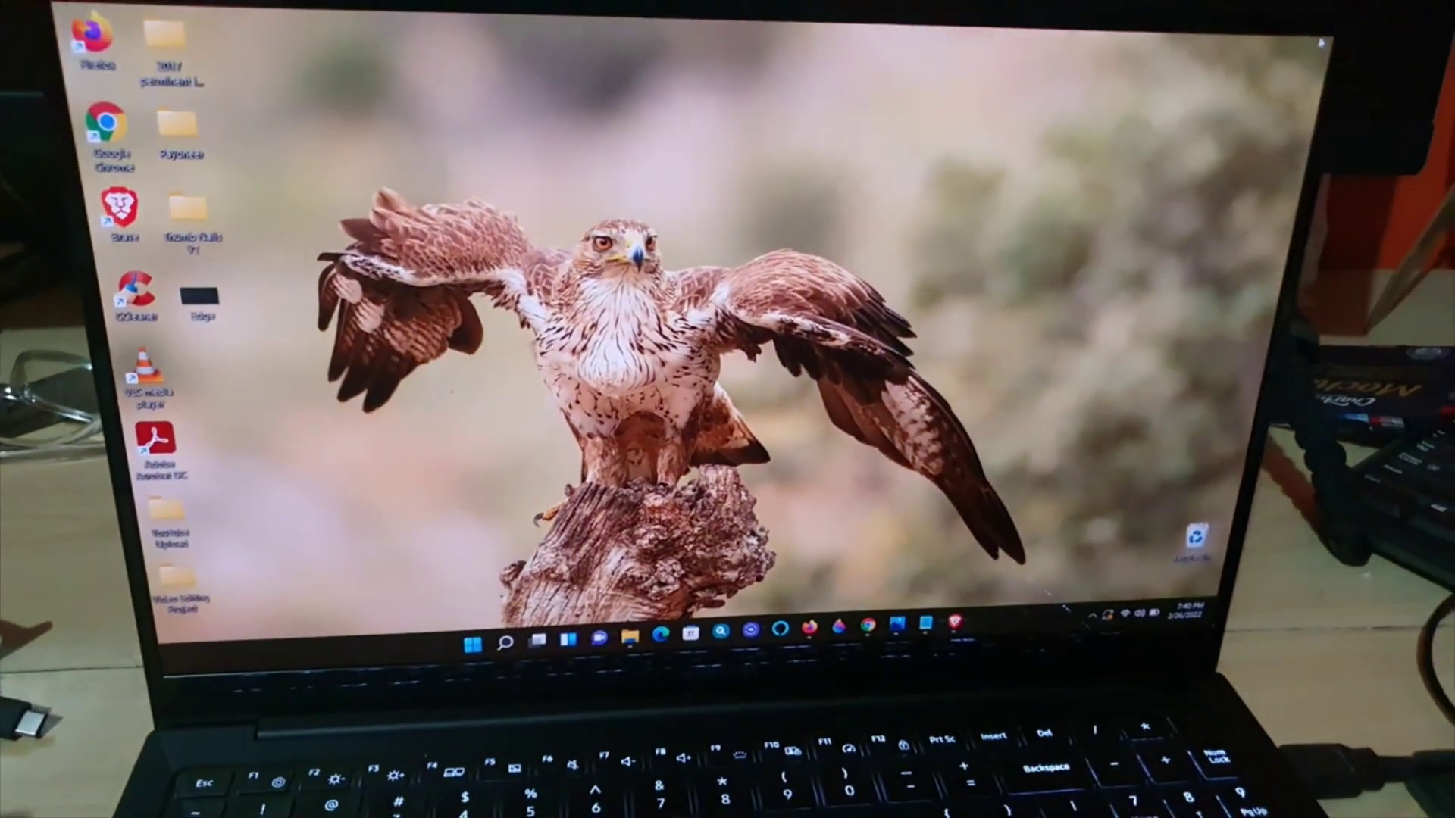